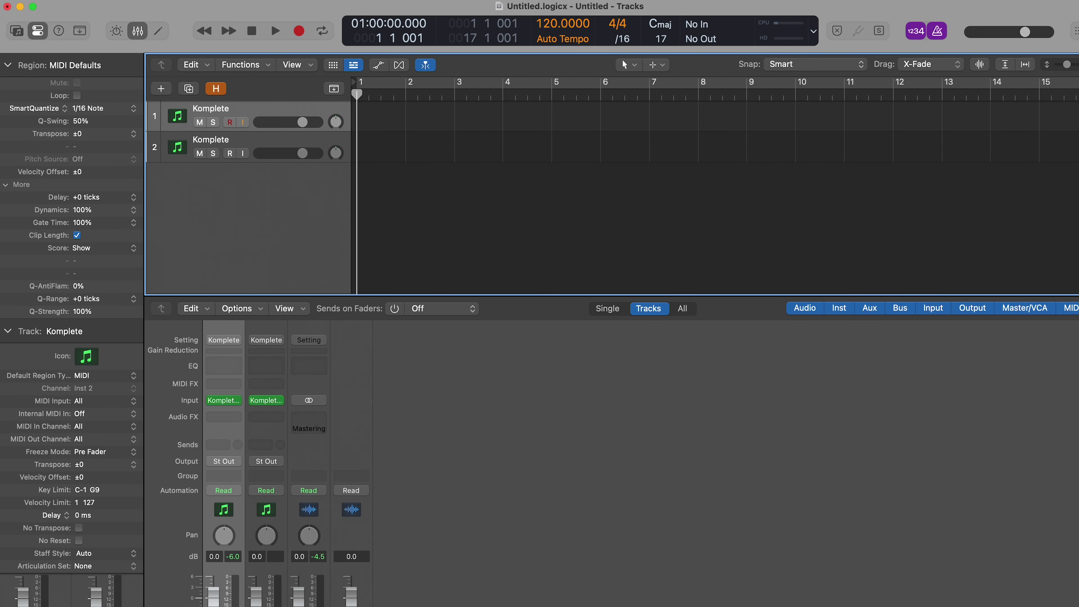
Step: Set the project tempo to 90 BPM using the VoiceOver Item Chooser's Tempo field
key("ctrl+alt+i")
type("tem")
key("Return")
scroll(563, 26, "down", 10)
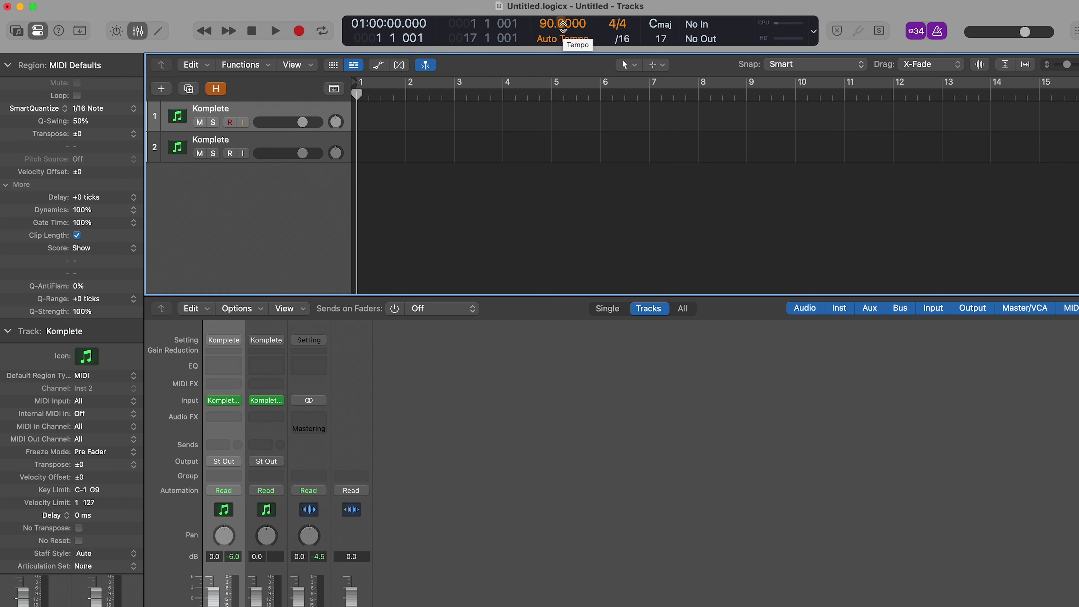
Step: Audition the loop at 90 BPM, then reopen the Komplete Kontrol instrument window
key("space")
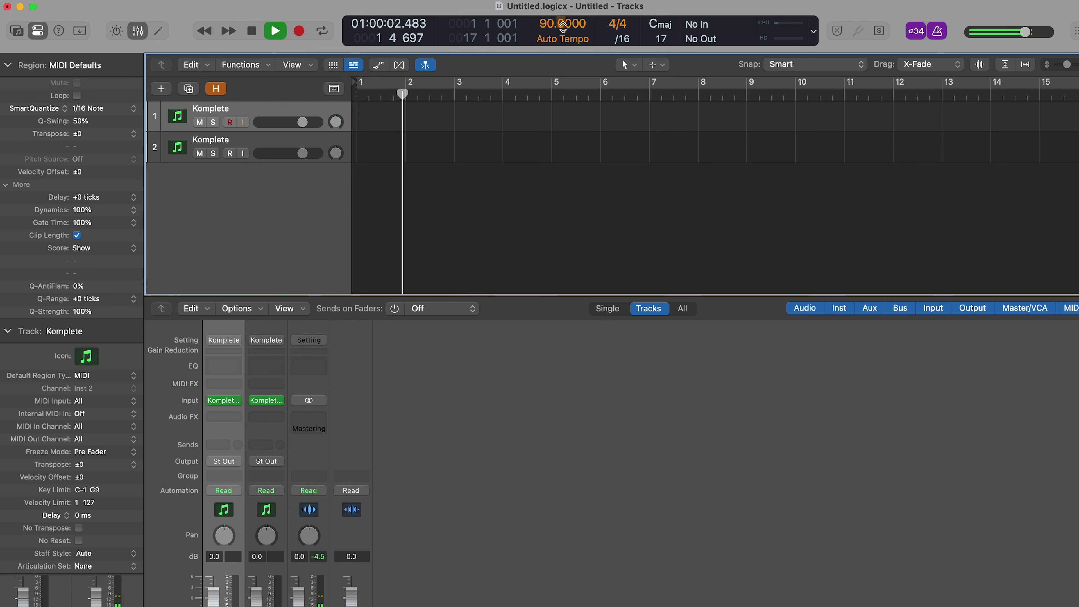
key("space")
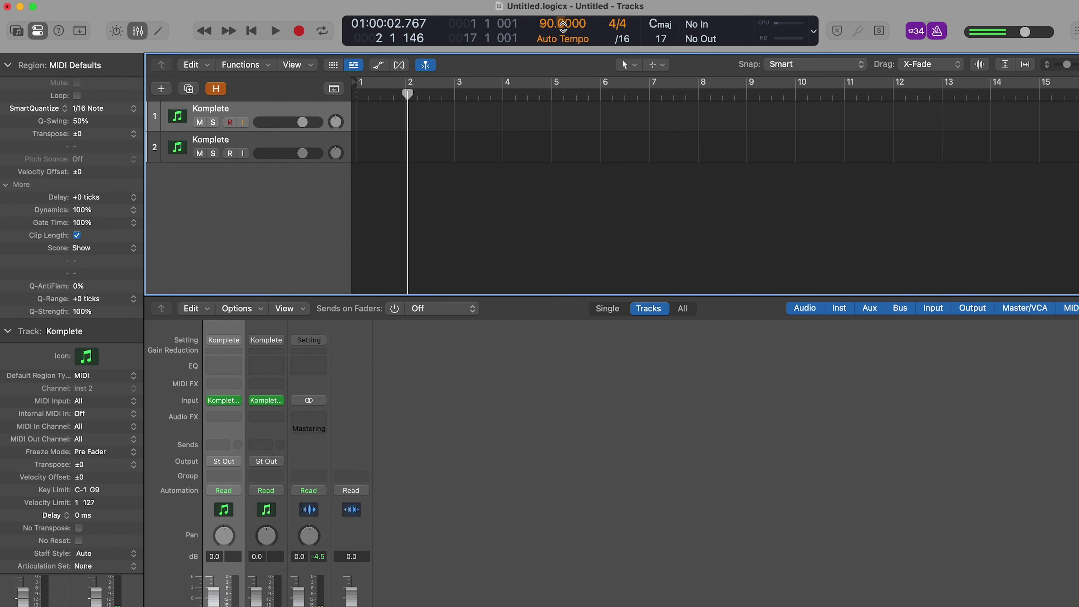
key("v")
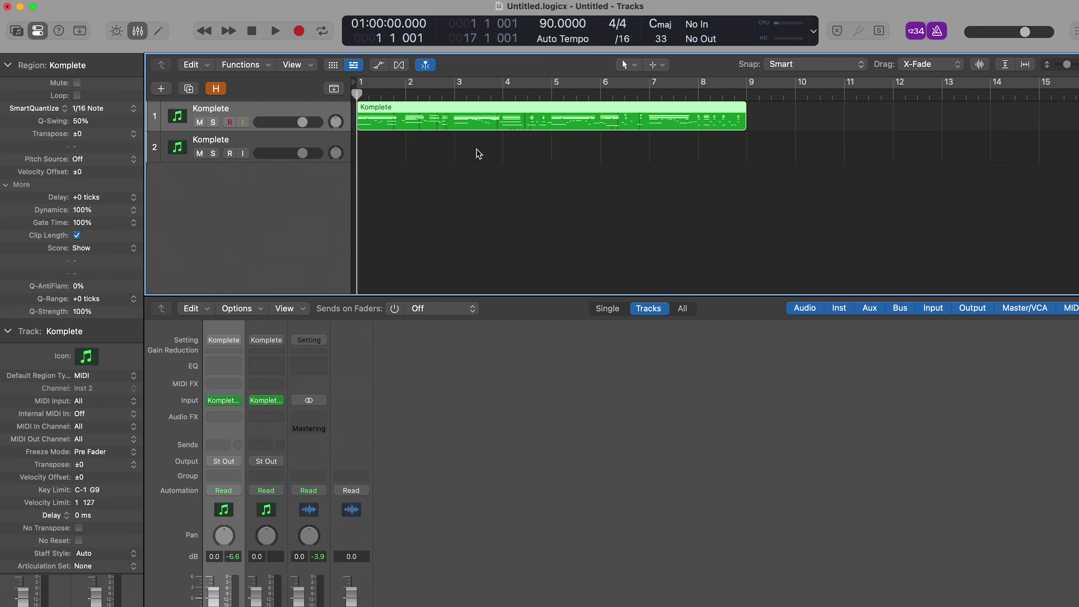
Step: Turn on cycle, set the loop locators to the keys region, and play from the last bar
key("c")
key("shift+period")
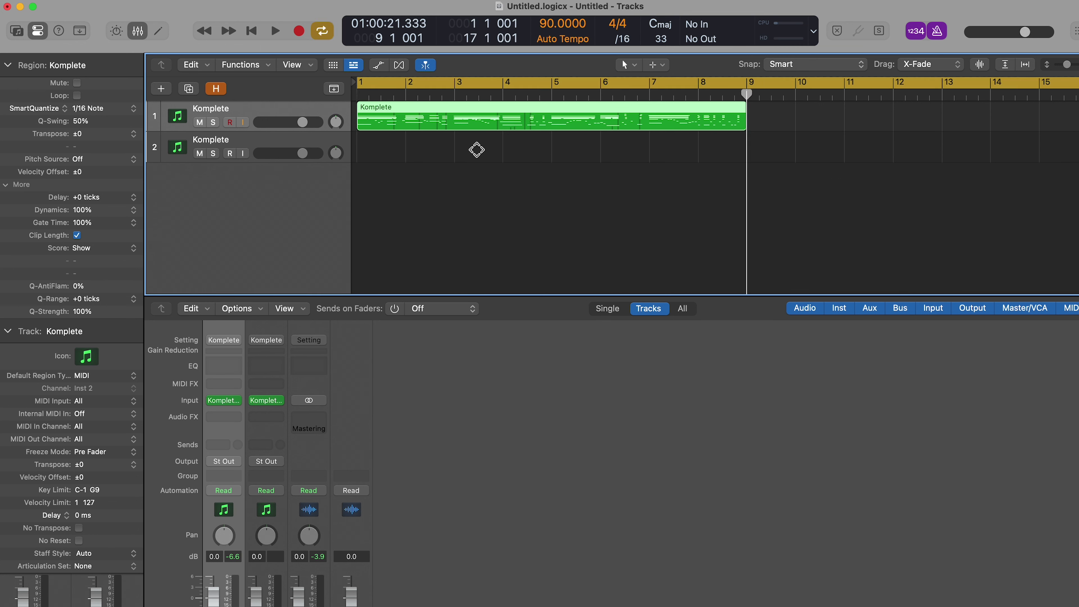
key("super+u")
key("comma")
key("space")
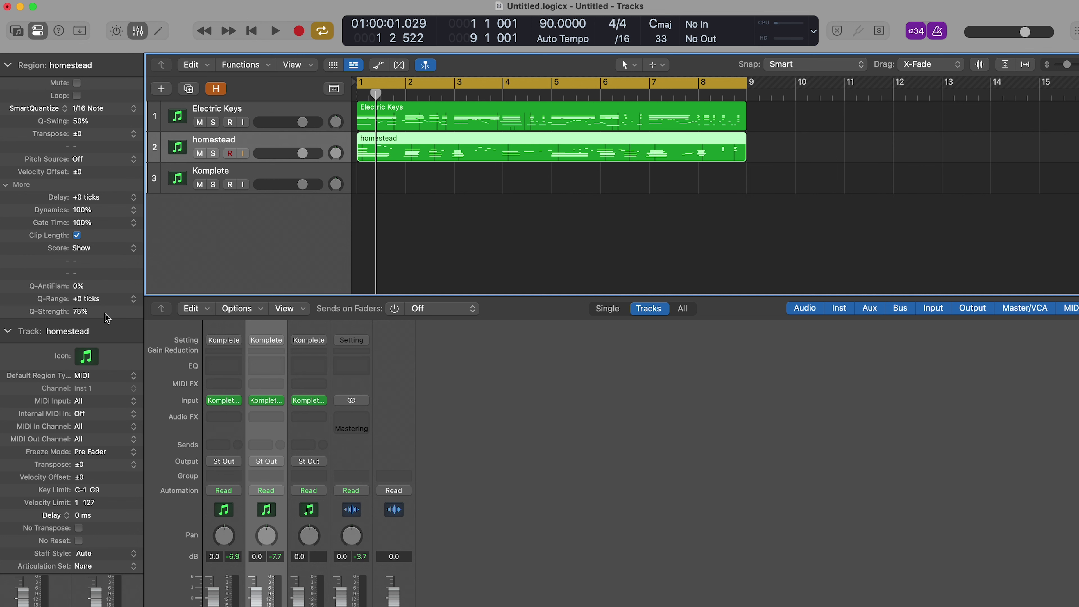
Step: Solo the homestead track, play from bar 1, then select the empty Komplete track
key("s")
key("space")
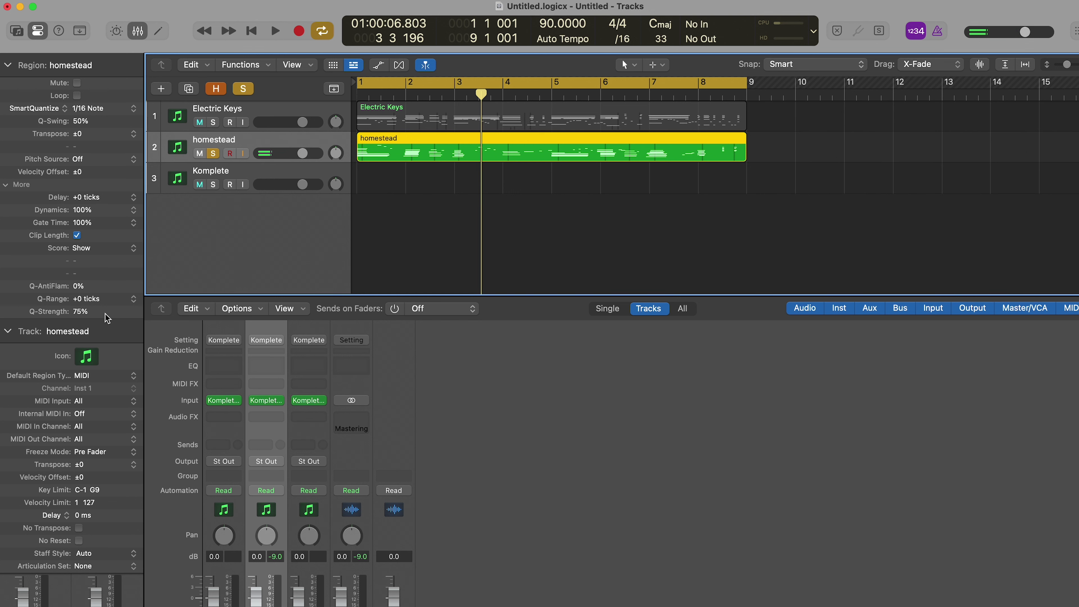
key("Down")
key("Up")
key("Down")
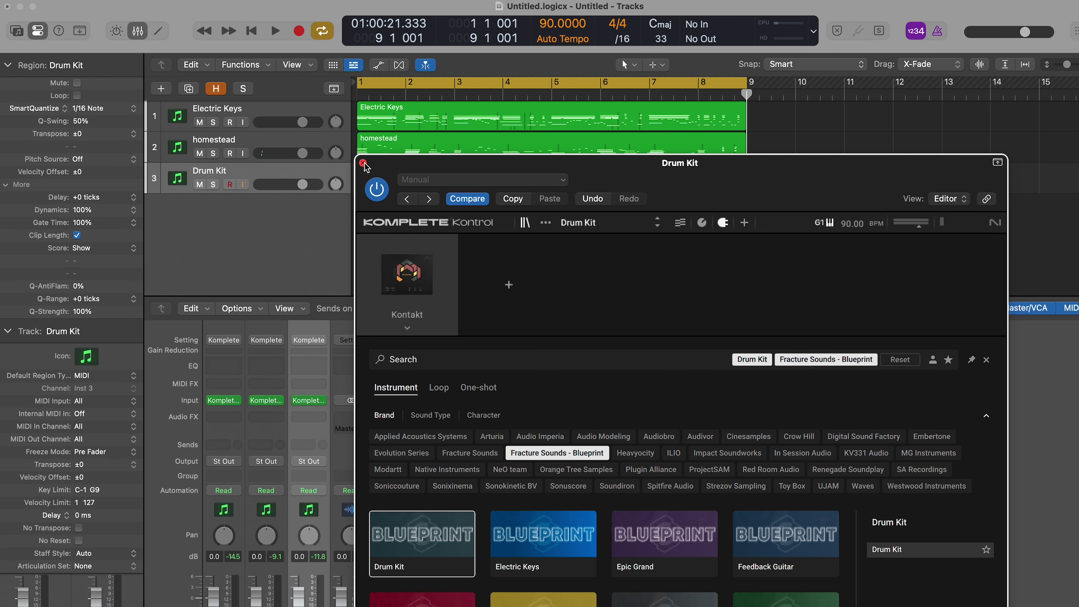
Step: Solo the Drum Kit track and record a drum part over the loop
key("space")
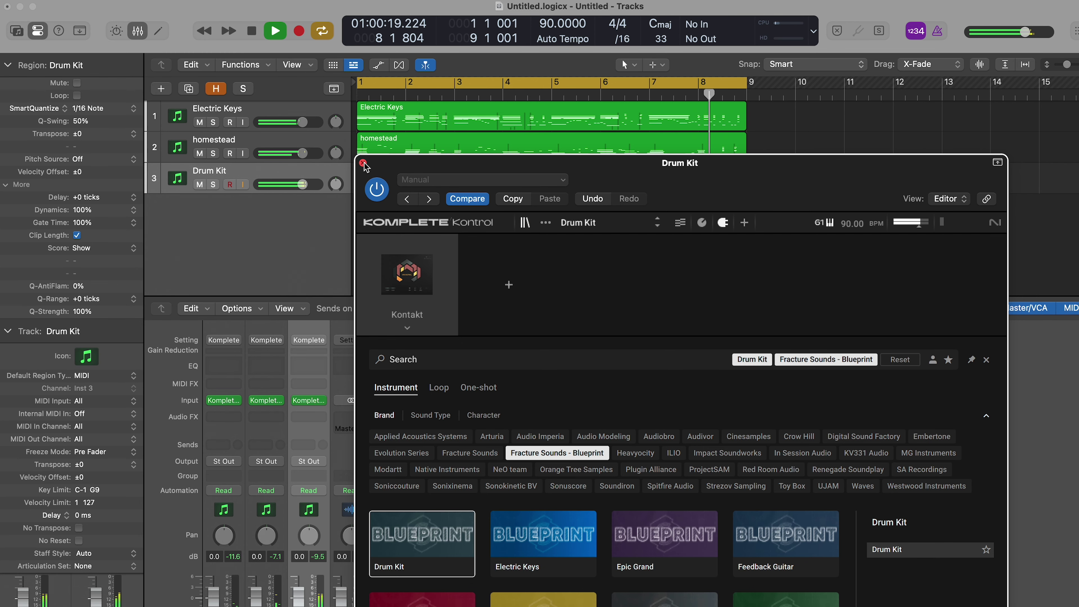
key("s")
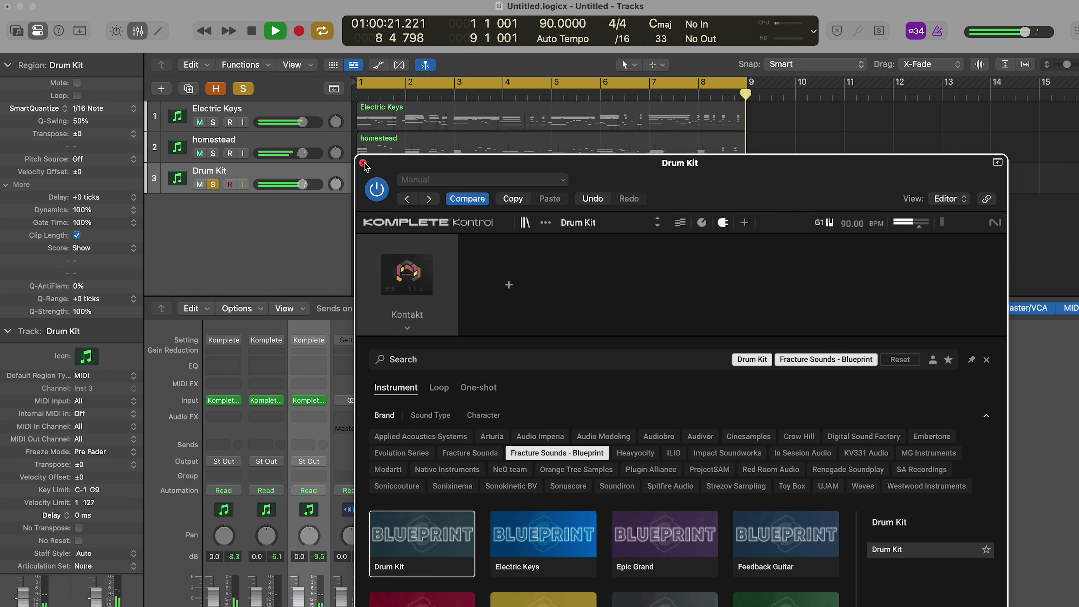
key("space")
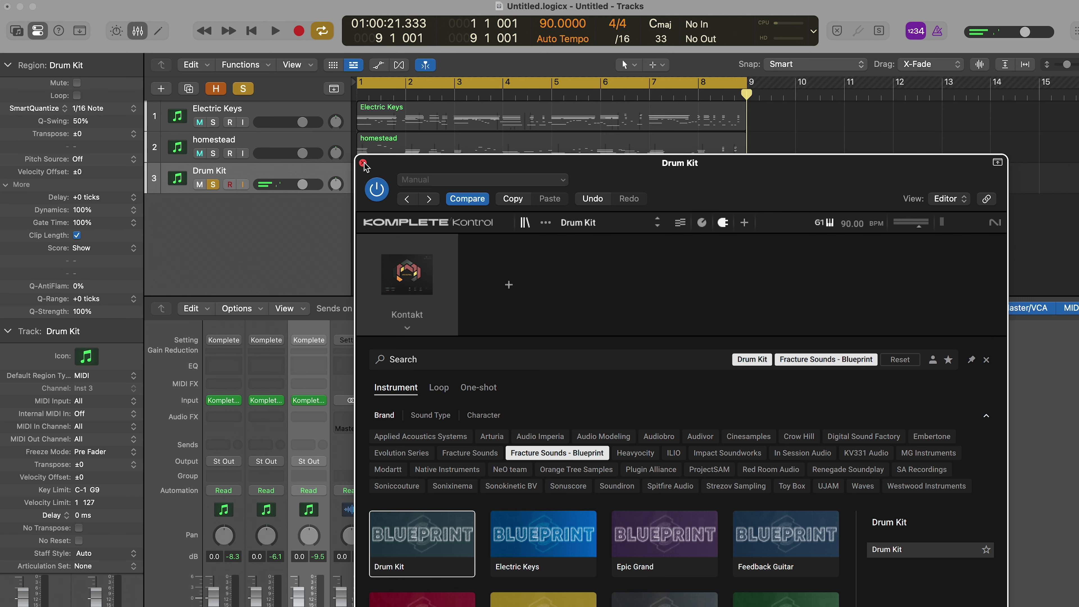
key("r")
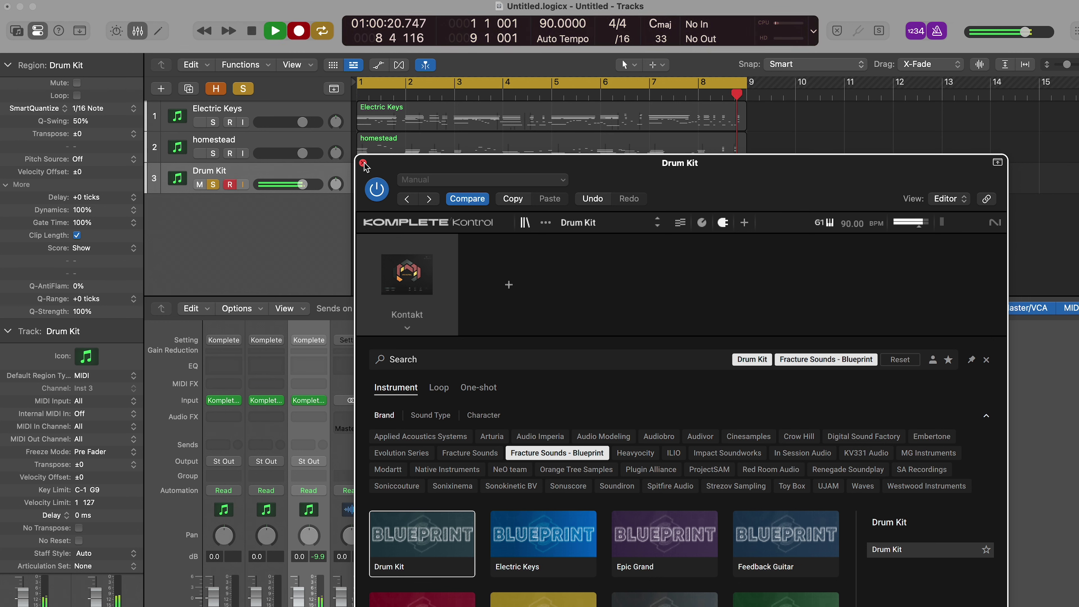
key("space")
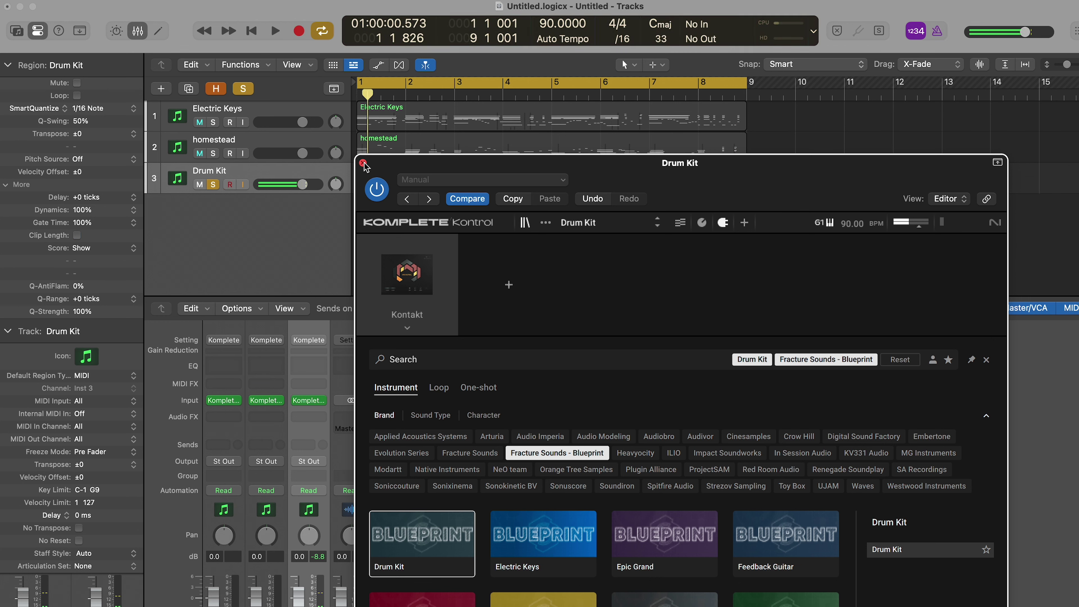
Step: Clear the Drum Kit solo and play back from bar 8 to hear the loop wrap
key("space")
key("comma")
key("s")
key("space")
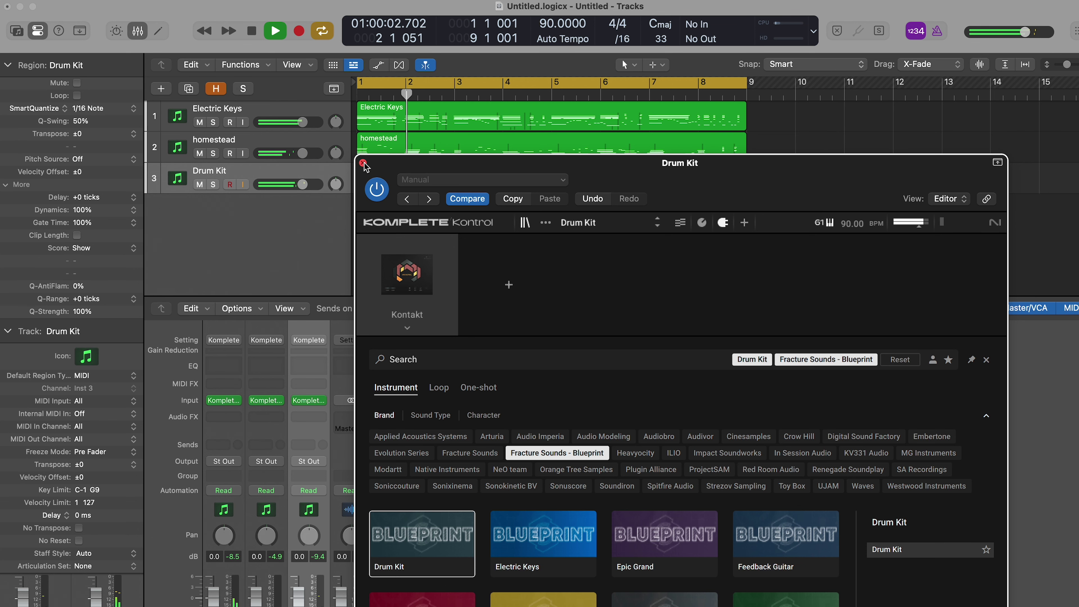
Step: Close the Drum Kit instrument window, play the loop from the start, and return to bar 1
left_click(363, 164)
key("space")
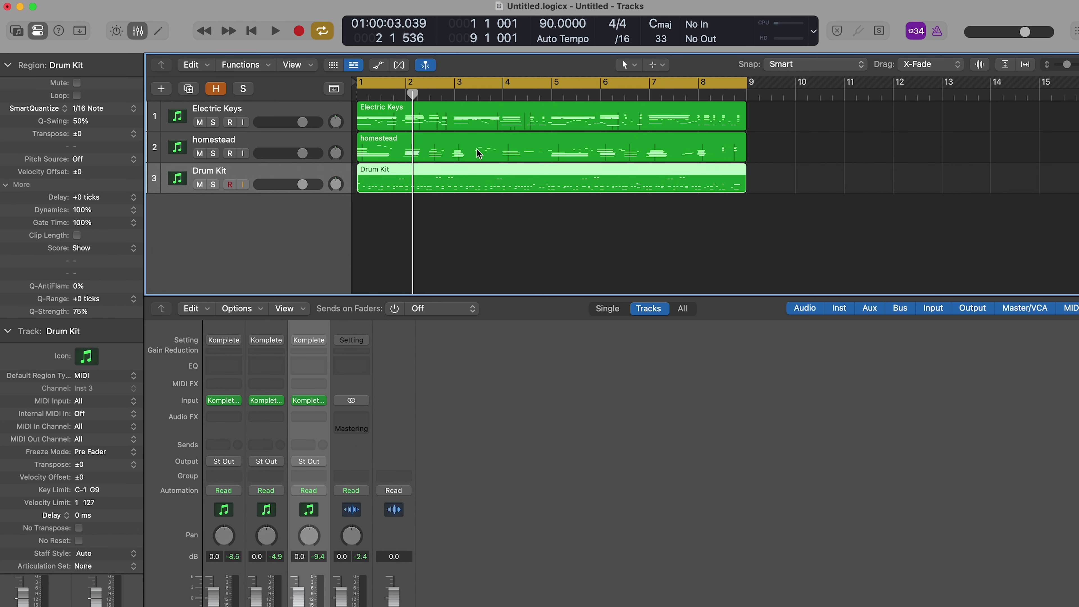
key("Return")
key("space")
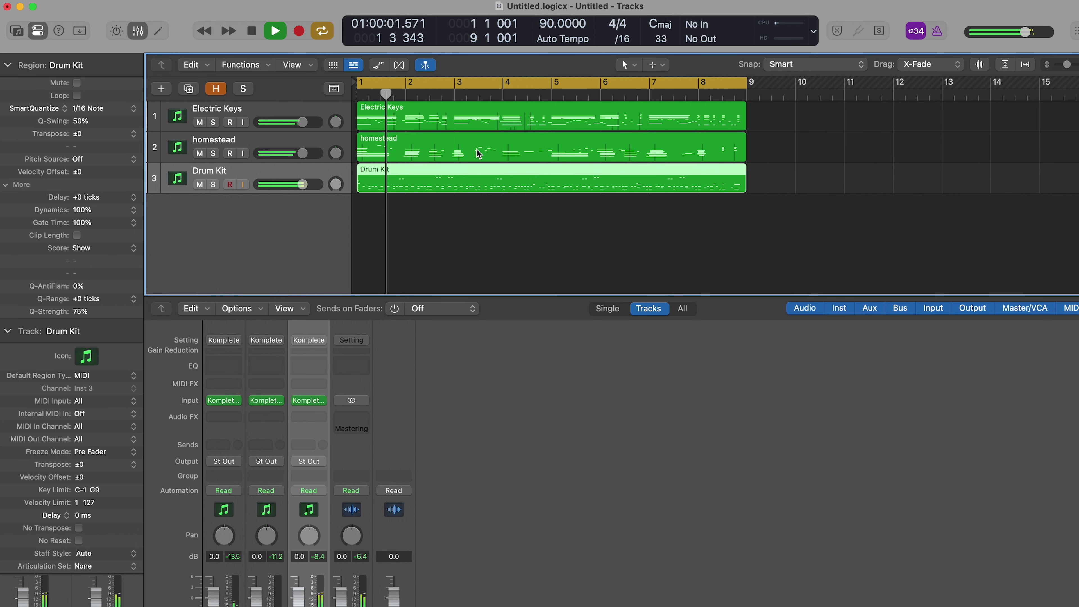
key("space")
key("Return")
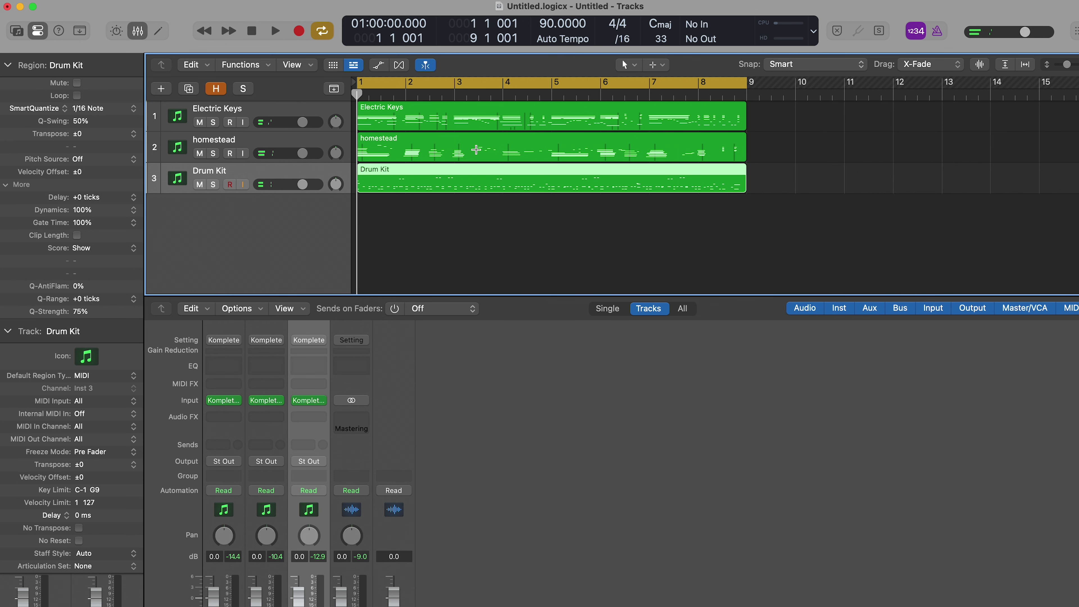
Step: In the Event List, move the early C#3 drum hit onto the first beat
key("super+0")
key("Down")
key("Down")
key("Down")
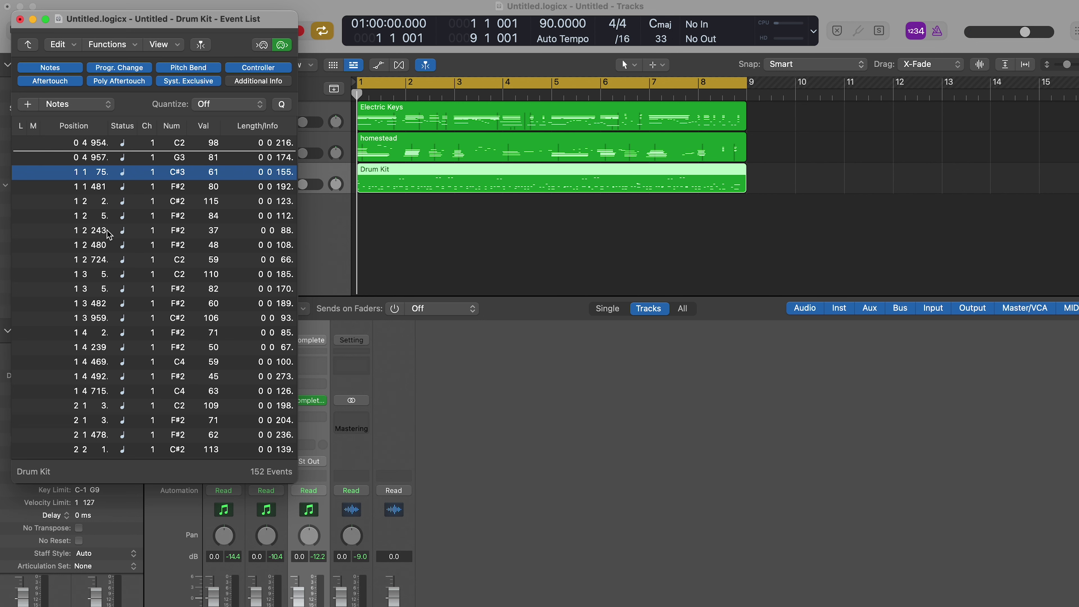
key("semicolon")
Step: Back in Tracks, play from the last bar to hear the loop wrap around
left_click(477, 148)
key("End")
key("comma")
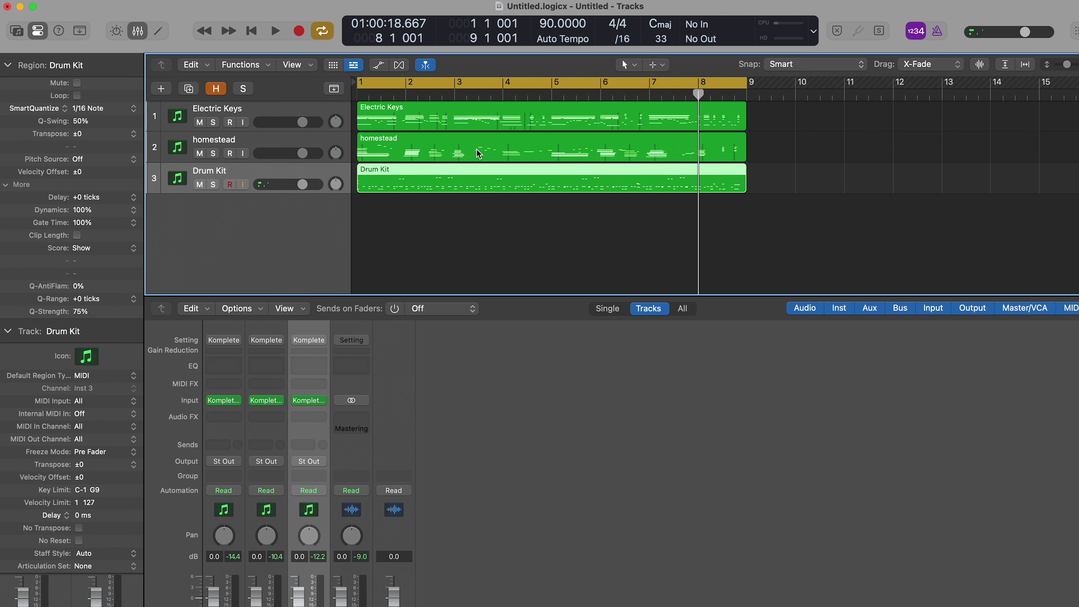
key("space")
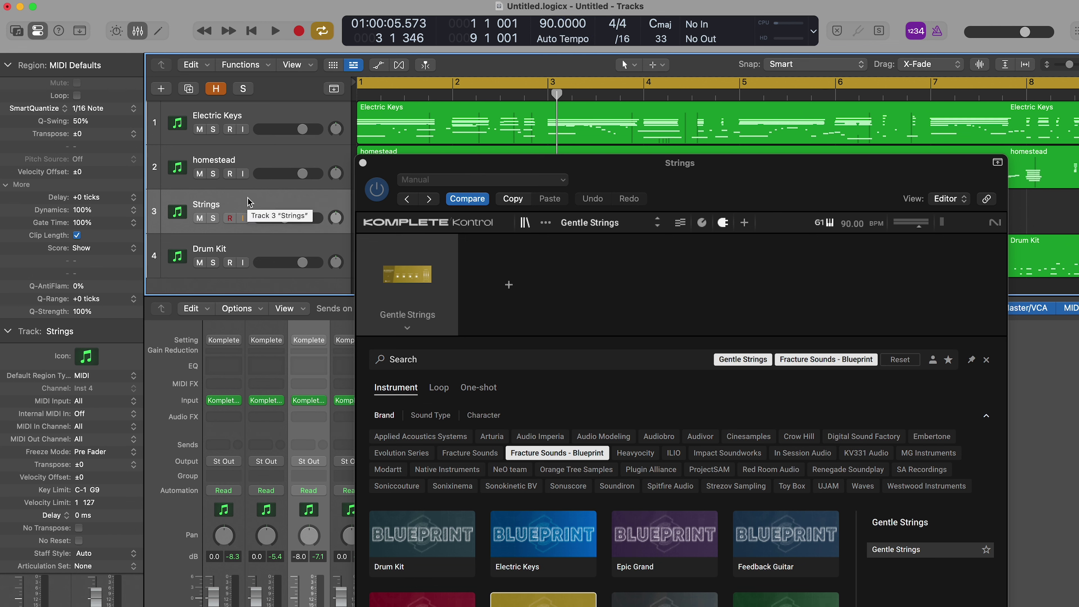
Step: Bring up the window layout options from the menu bar
left_click(293, 1)
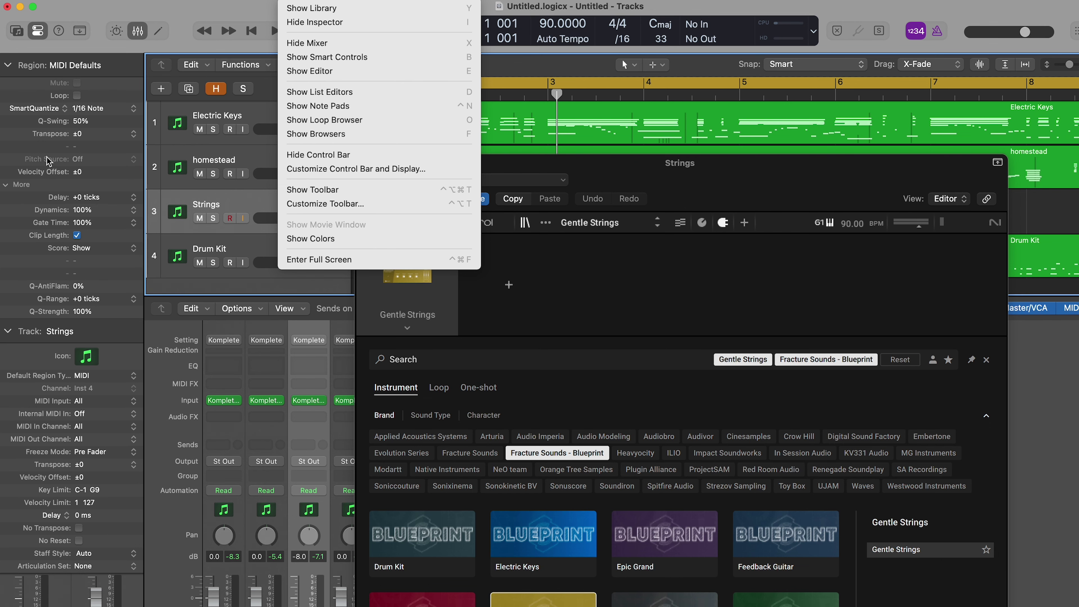
Step: Dismiss the window layout options and the Help search
key("Escape")
key("super+shift+slash")
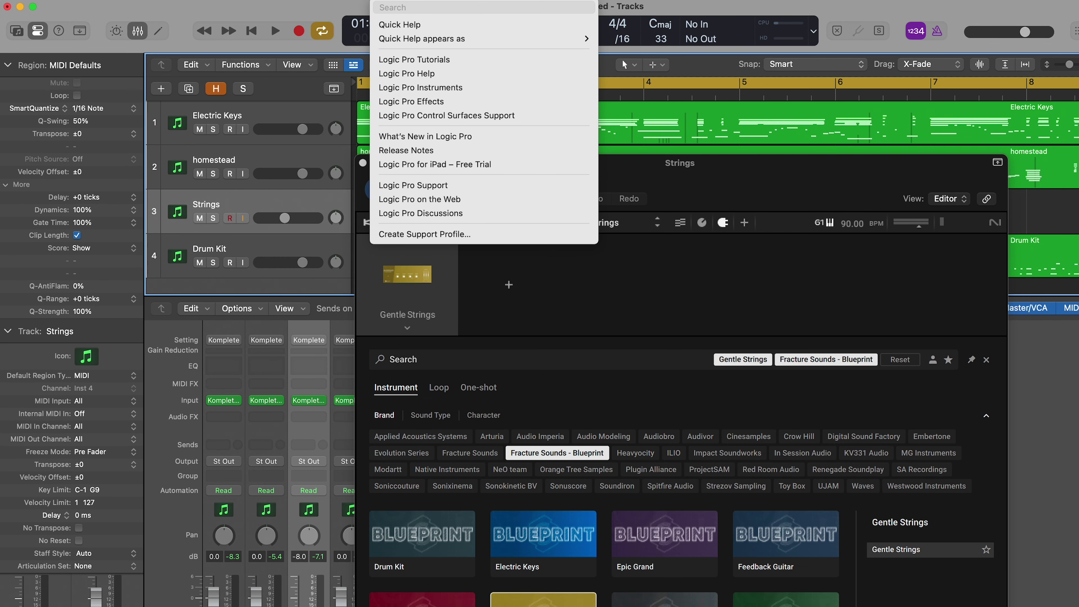
key("Escape")
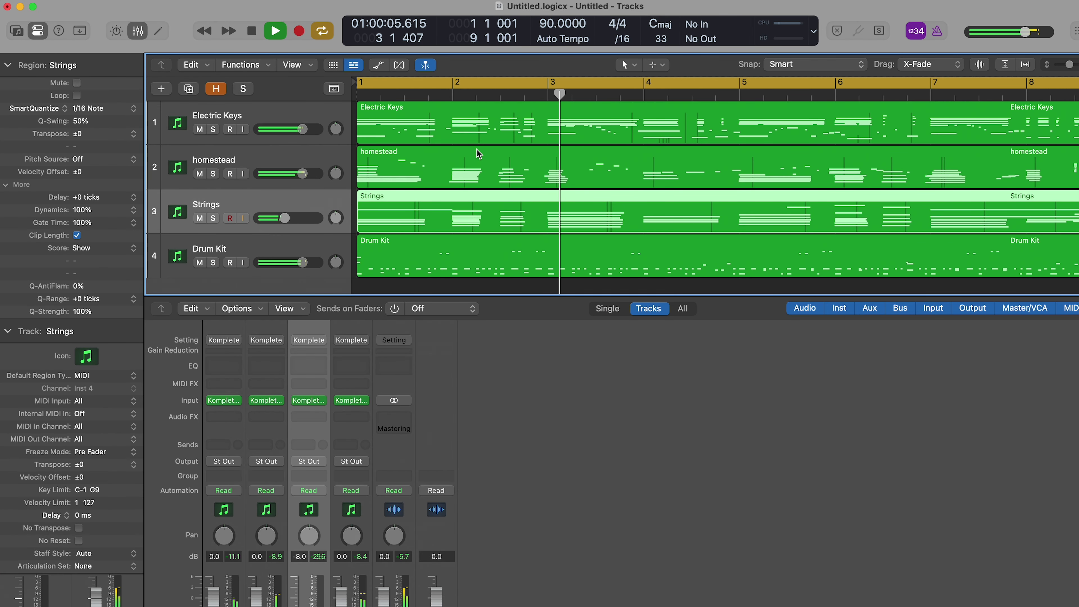
Step: Select the homestead track, stop playback, mute it, and resume playing without piano
left_click(477, 148)
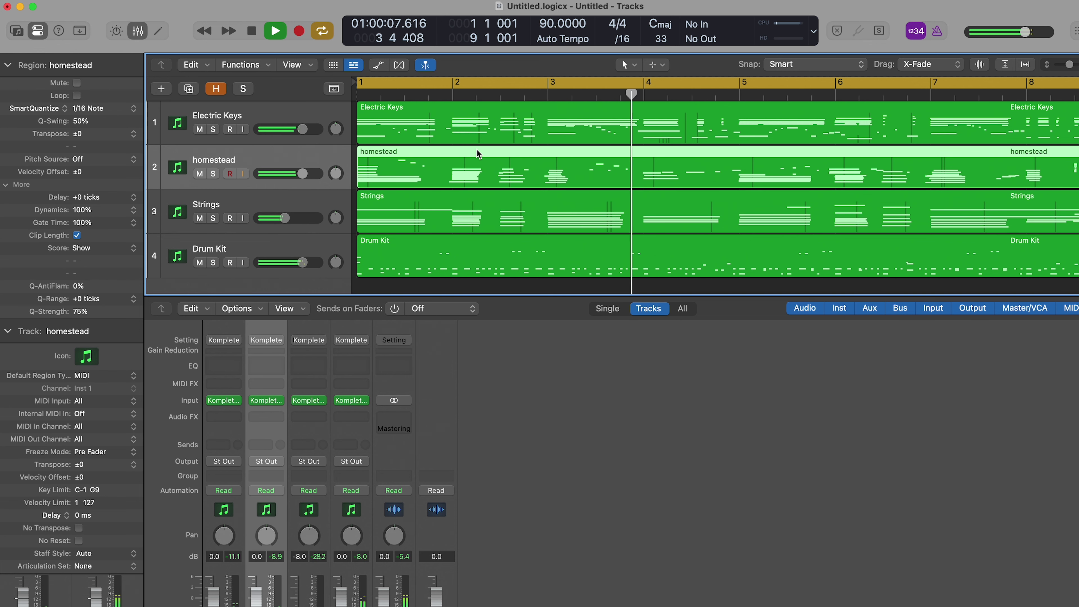
key("space")
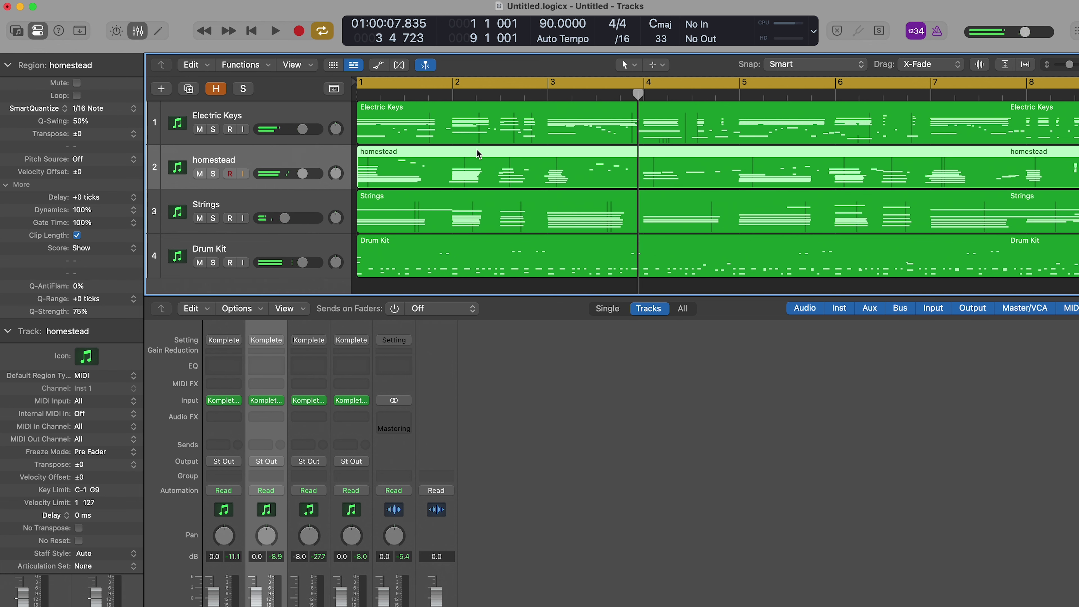
key("ctrl+m")
key("space")
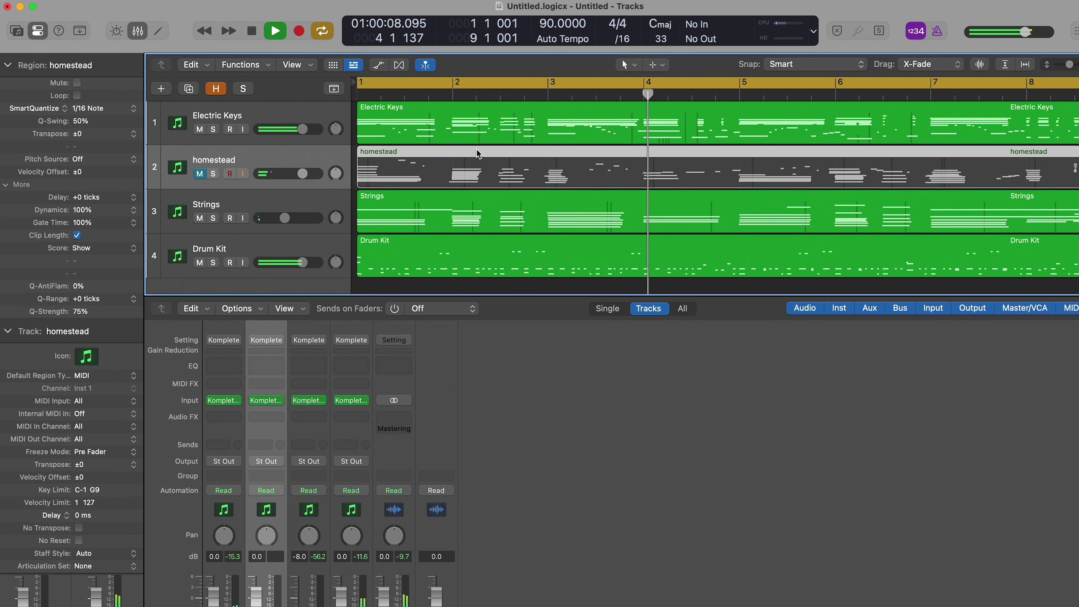